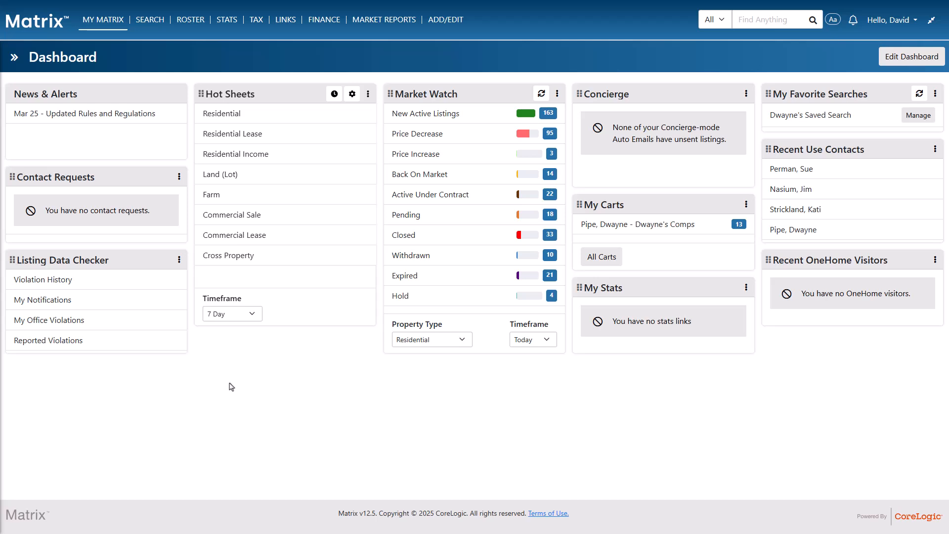
# Run the Residential hot sheet with the timeframe set to This Session
pyautogui.click(231, 315)
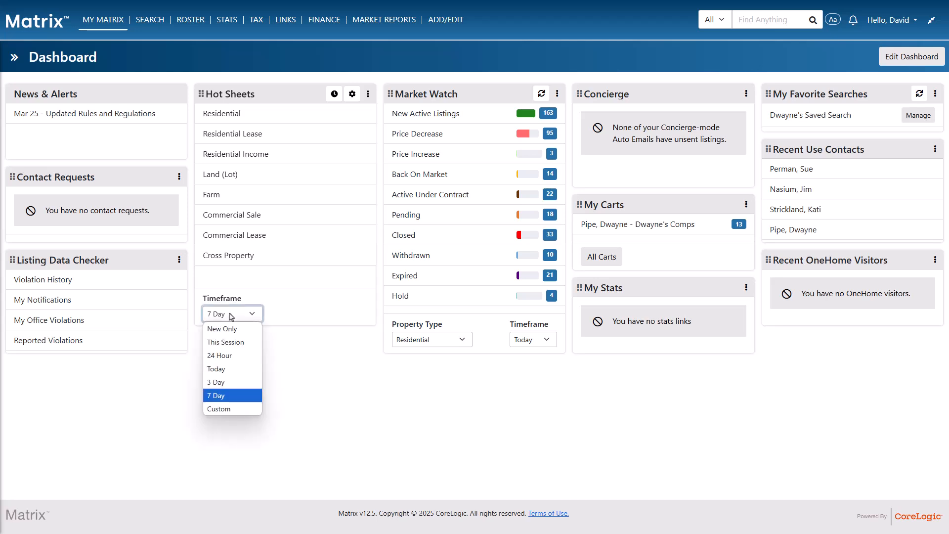
pyautogui.click(233, 342)
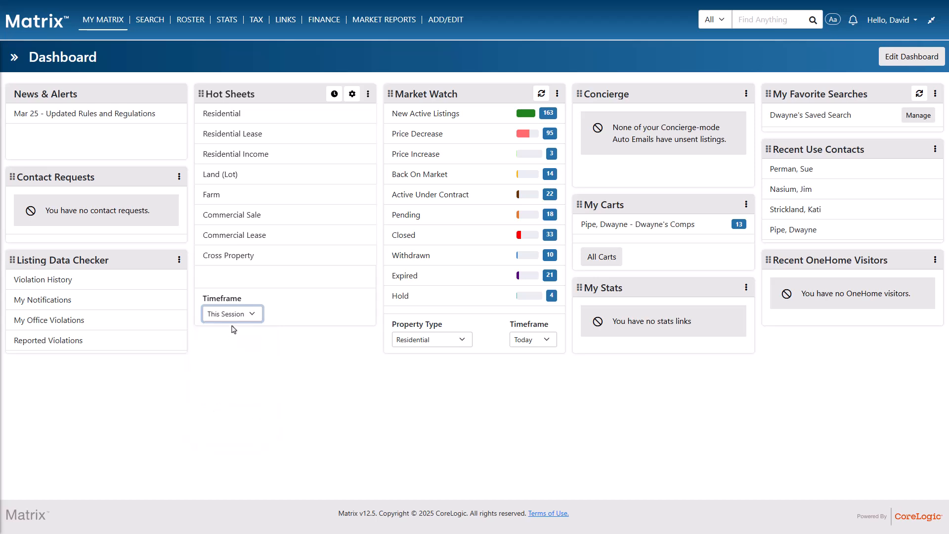
pyautogui.click(228, 122)
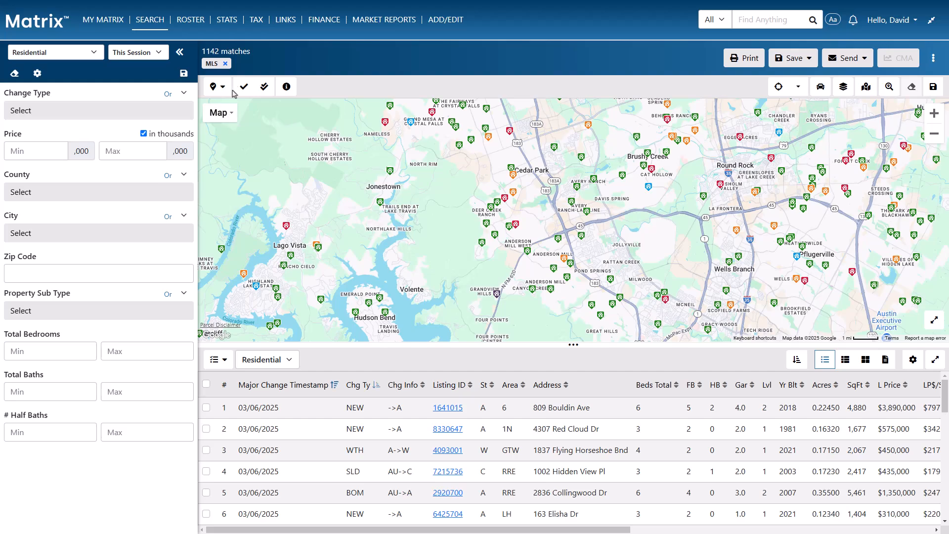
# View the criteria behind the residential match count, then return to the dashboard
pyautogui.click(240, 58)
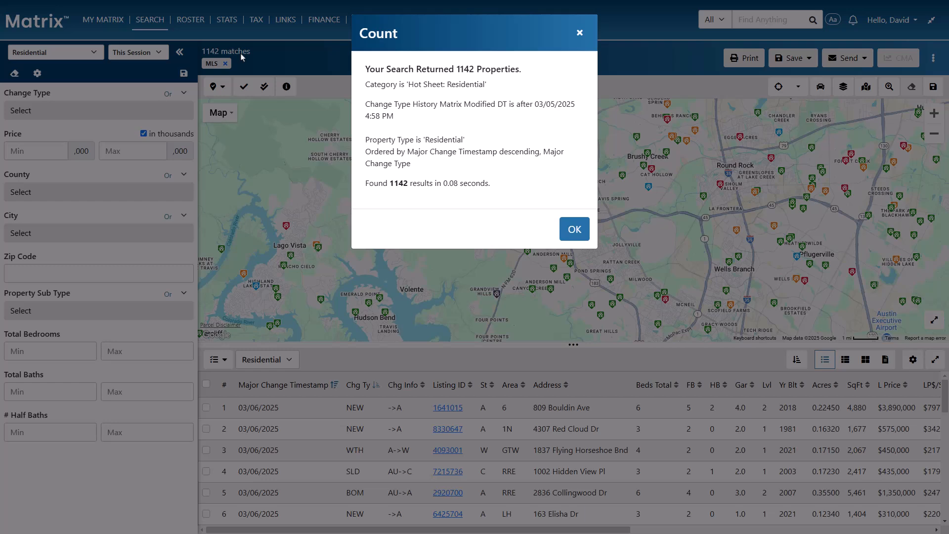
pyautogui.click(579, 33)
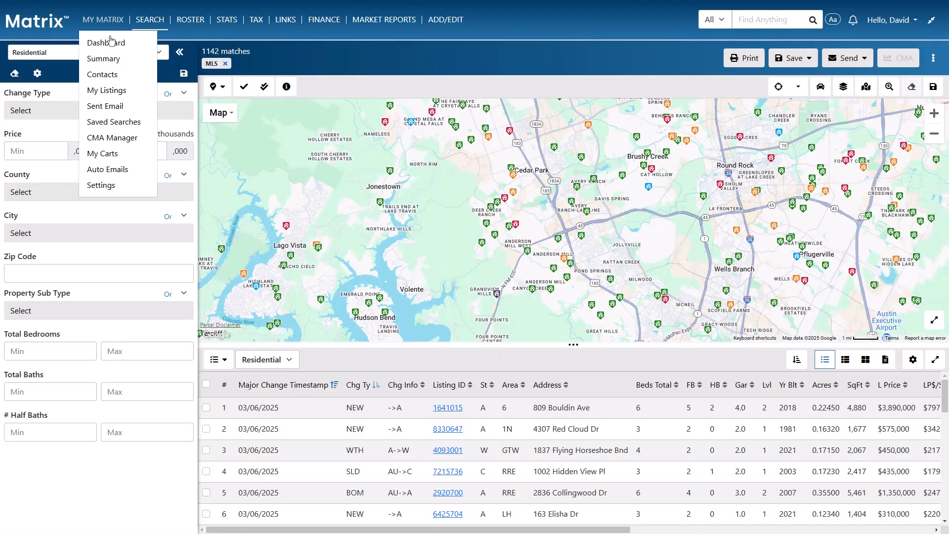
pyautogui.click(111, 38)
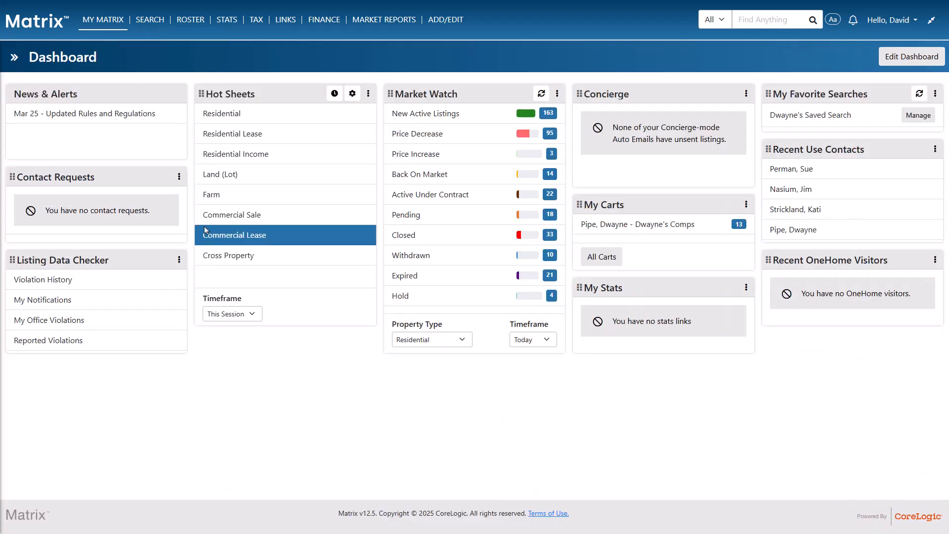
# Run the Residential hot sheet with the New Only timeframe, then return to the dashboard
pyautogui.click(250, 315)
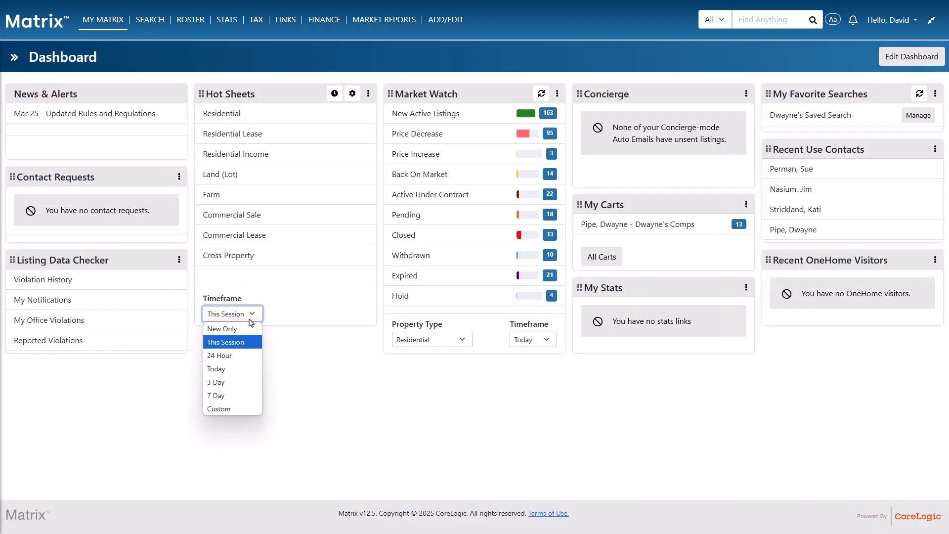
pyautogui.click(250, 330)
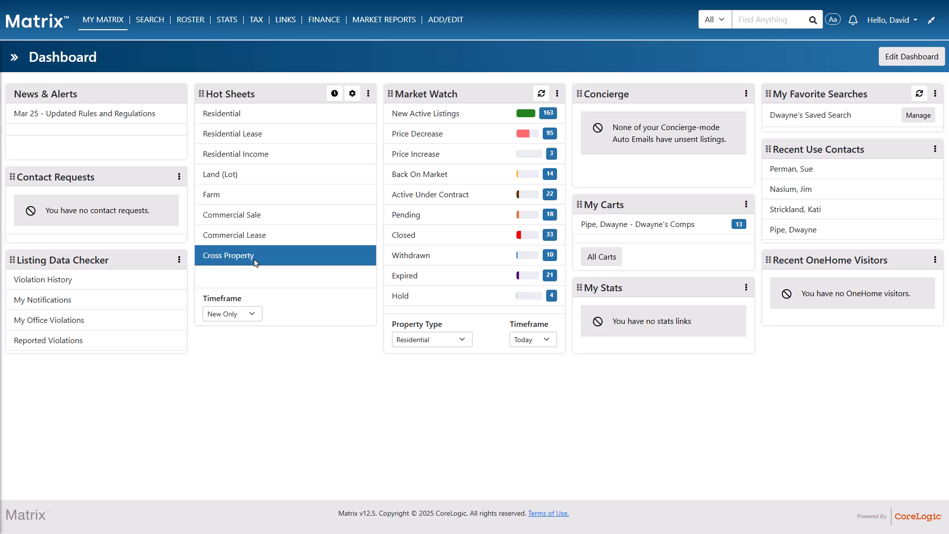
pyautogui.click(245, 120)
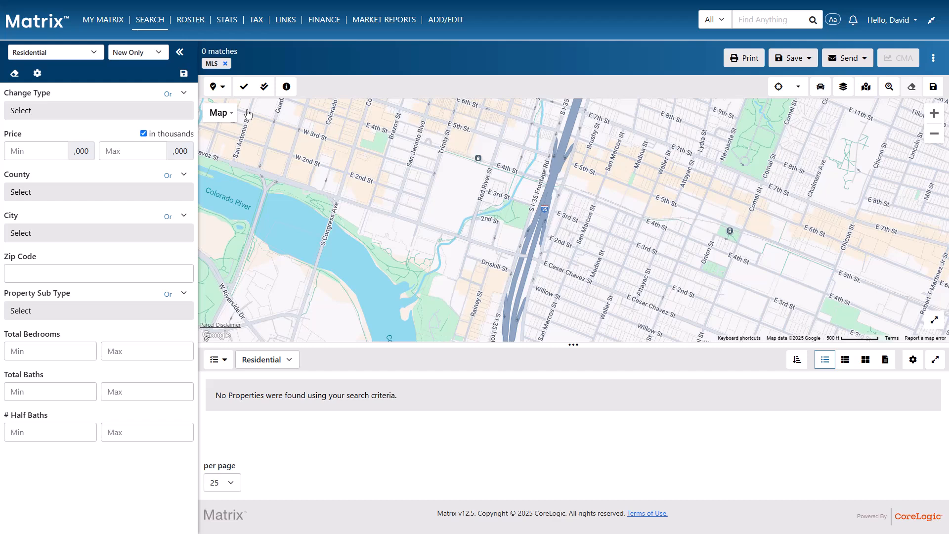
pyautogui.moveTo(103, 21)
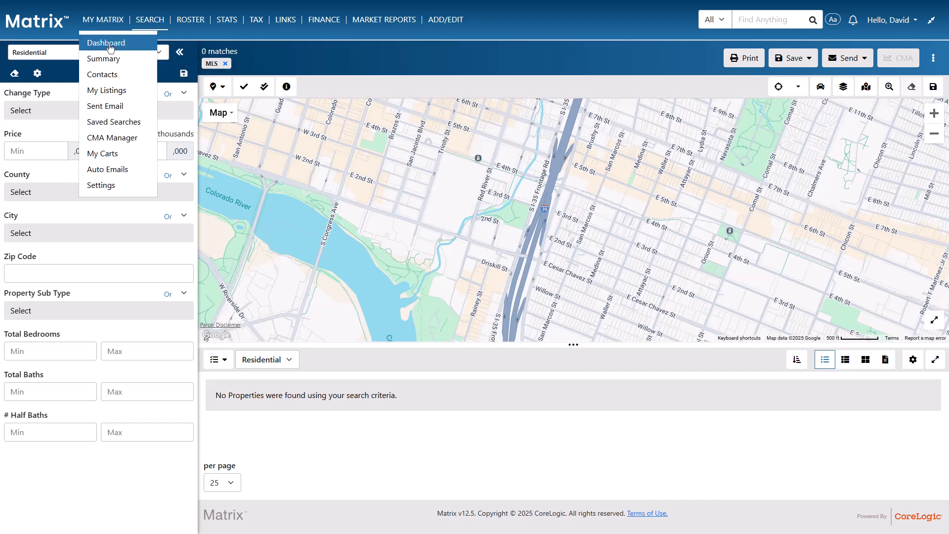
pyautogui.click(109, 47)
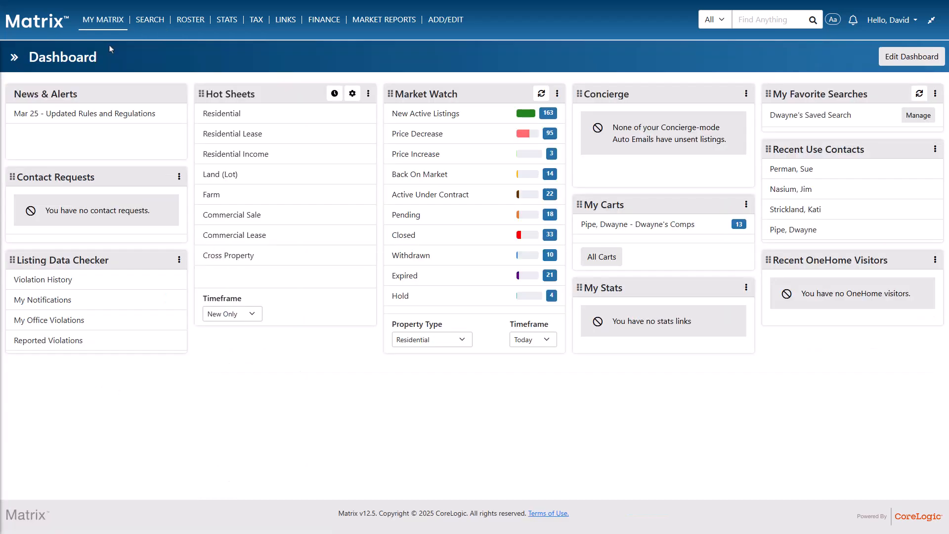
# Open the Residential hot sheet with the Custom timeframe and enter 02/25/2025 as the date from which to run
pyautogui.click(238, 315)
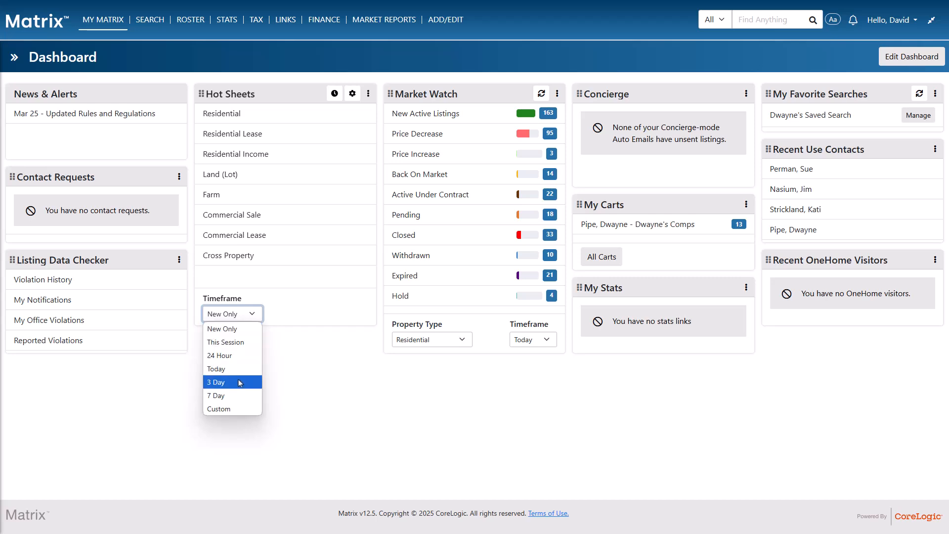
pyautogui.click(239, 408)
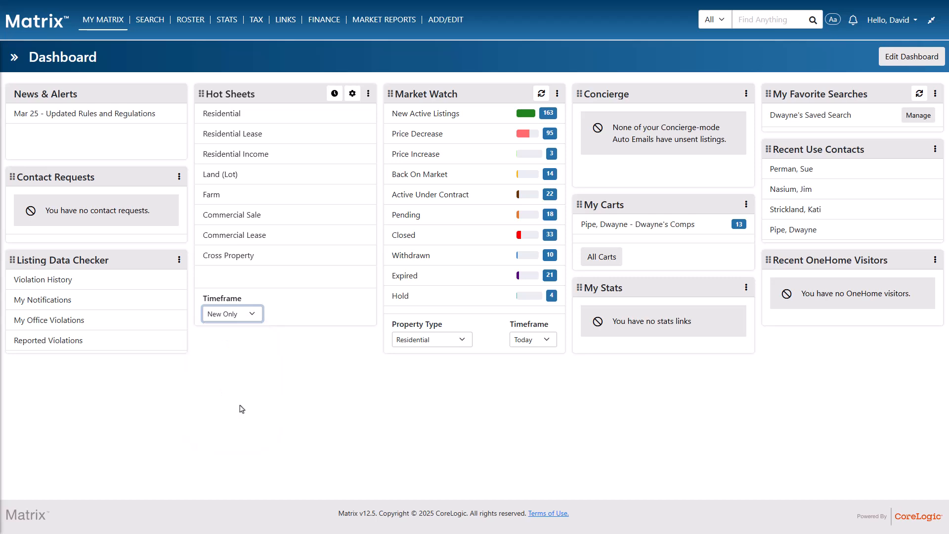
pyautogui.click(246, 114)
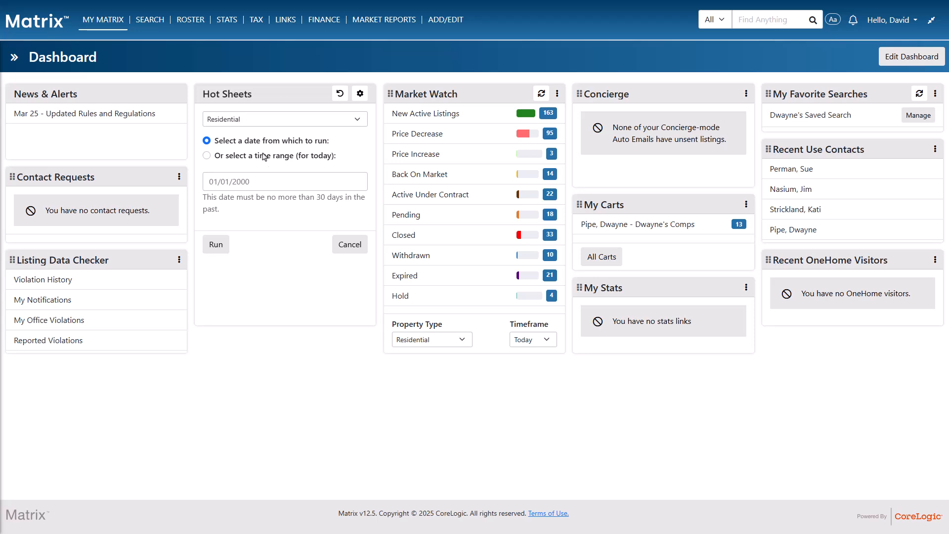
pyautogui.click(274, 179)
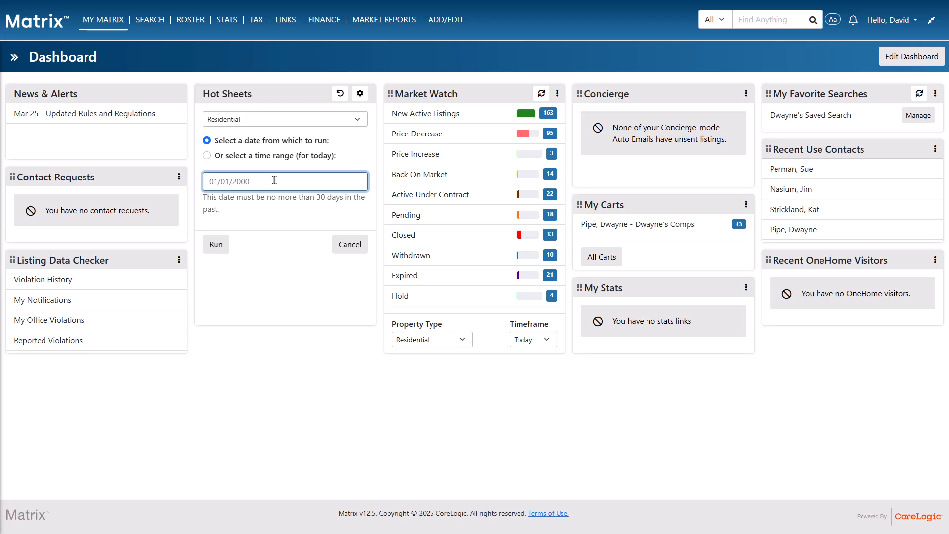
pyautogui.write('02/25/2025')
# Run the Residential hot sheet for today's time range from 7 AM to 1 PM, then return to the dashboard
pyautogui.click(272, 157)
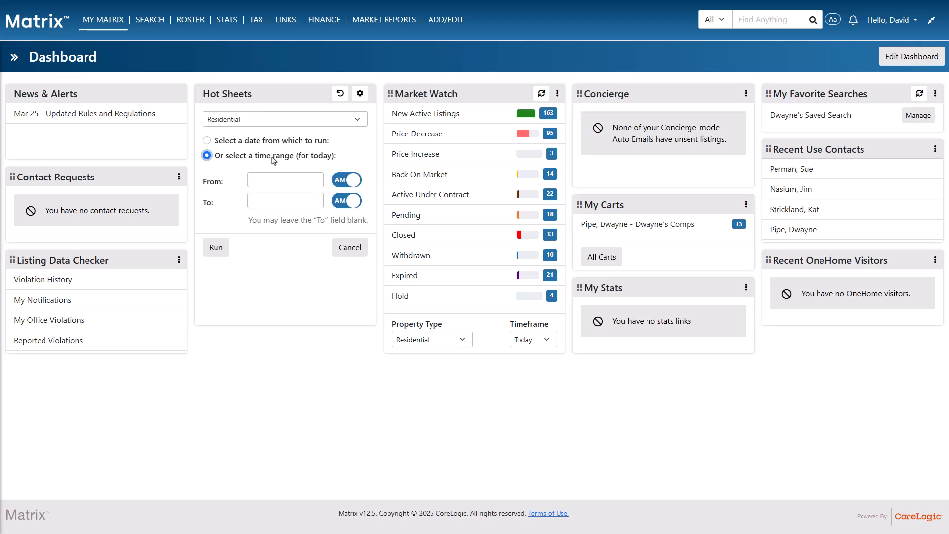
pyautogui.click(309, 179)
pyautogui.write('7')
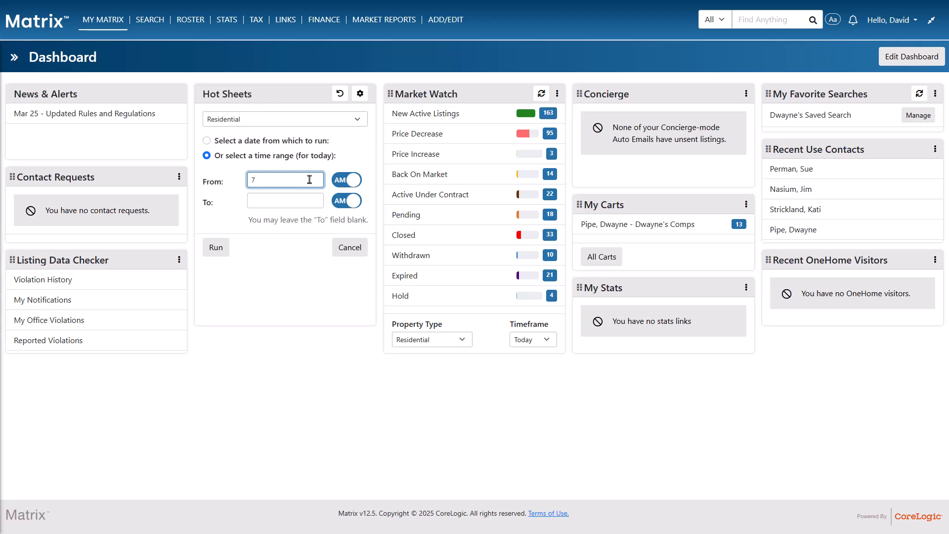
pyautogui.click(312, 201)
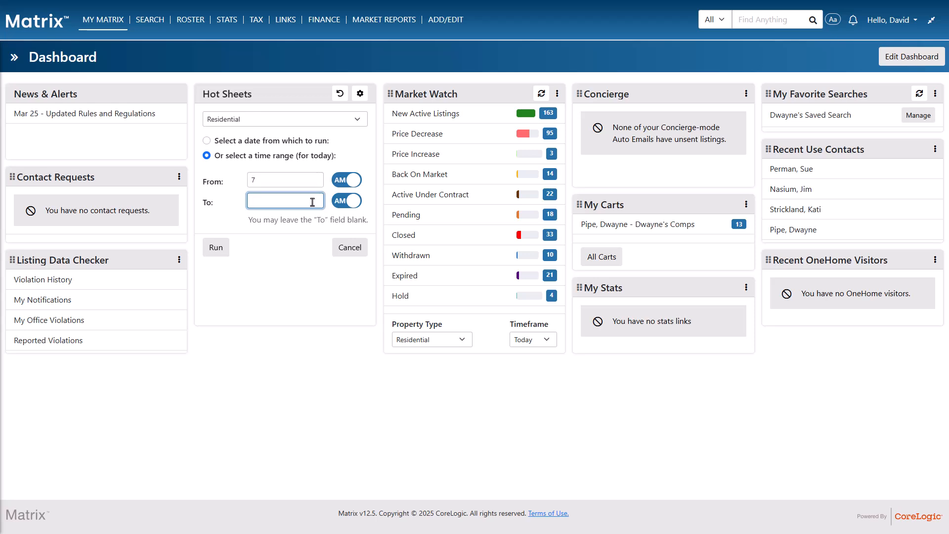
pyautogui.write('1')
pyautogui.click(350, 202)
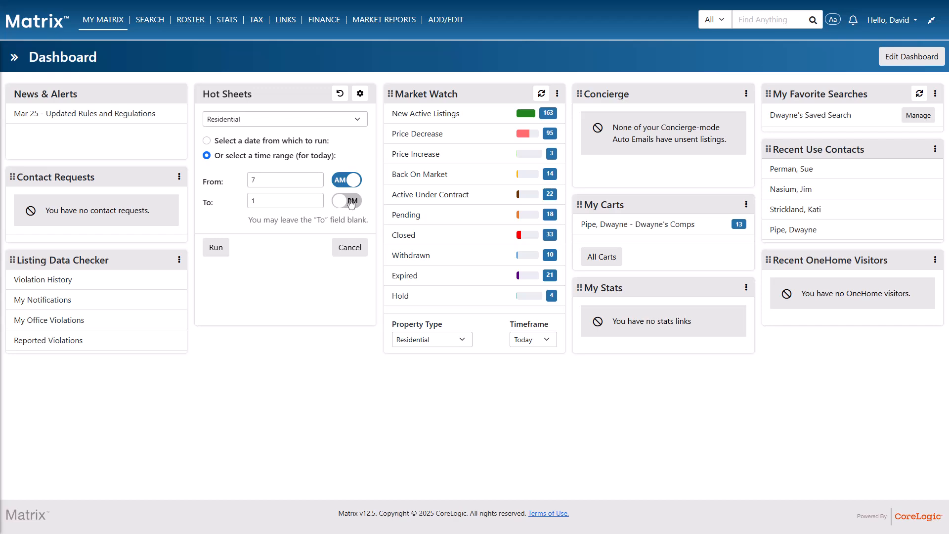
pyautogui.click(220, 248)
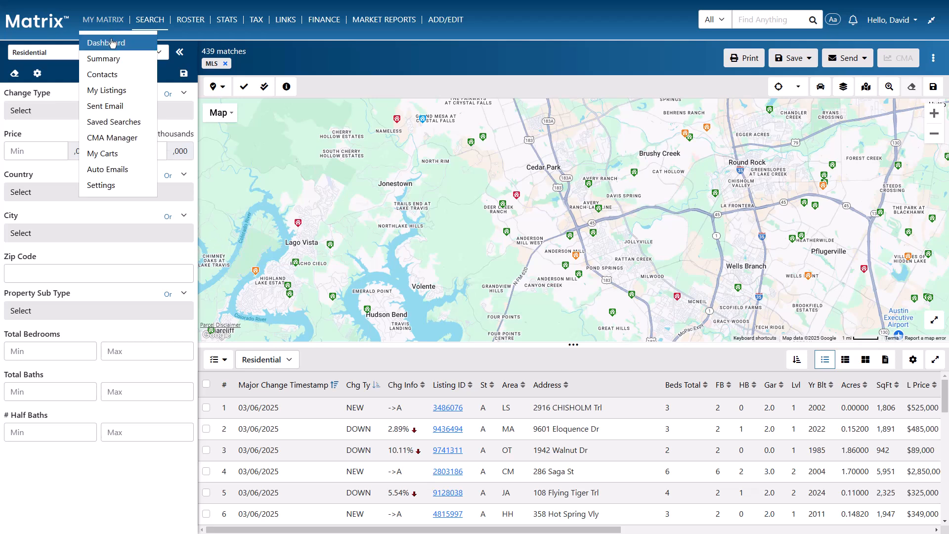
pyautogui.click(112, 43)
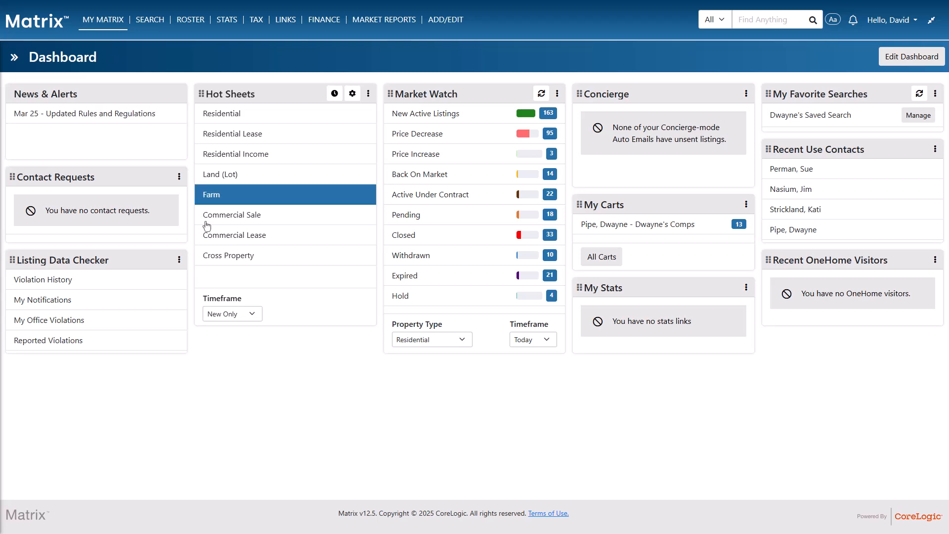
# Run the Residential hot sheet with the timeframe set to 3 Day
pyautogui.click(236, 315)
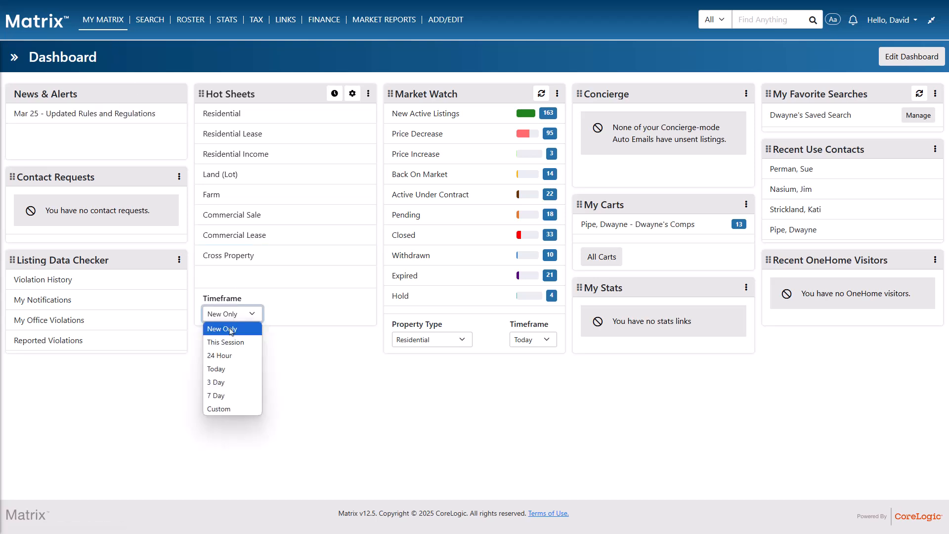
pyautogui.click(228, 385)
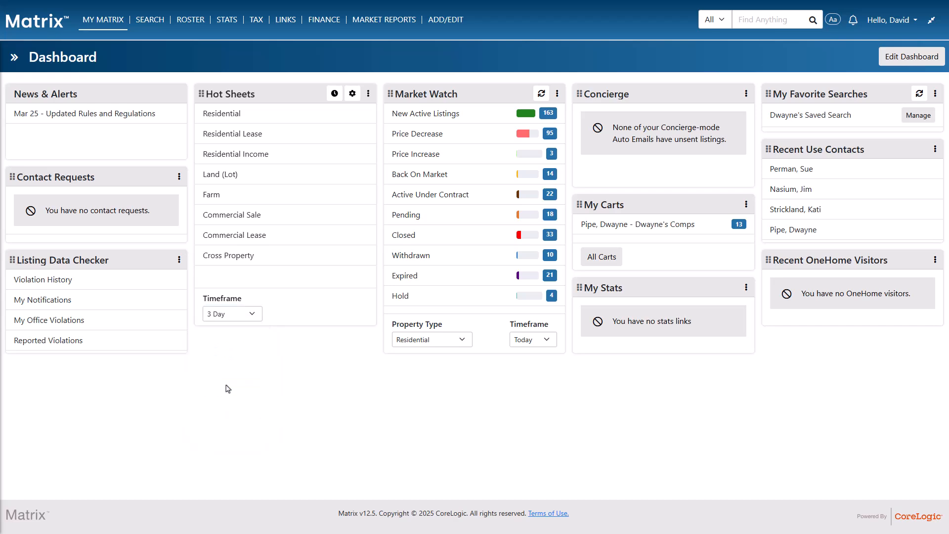
pyautogui.click(280, 119)
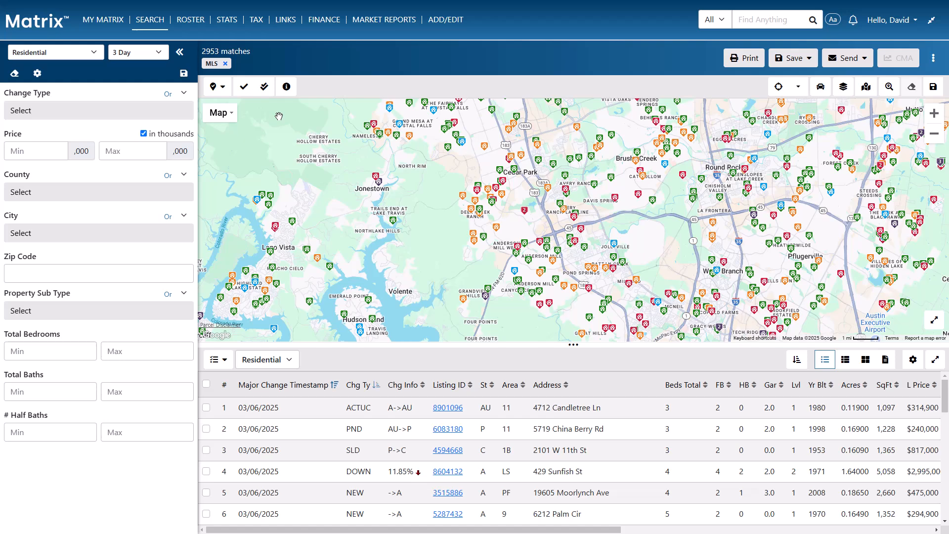
# Limit the results to Price Increase and Price Decrease changes and draw a map radius circle around Pflugerville and Wells Branch
pyautogui.click(160, 115)
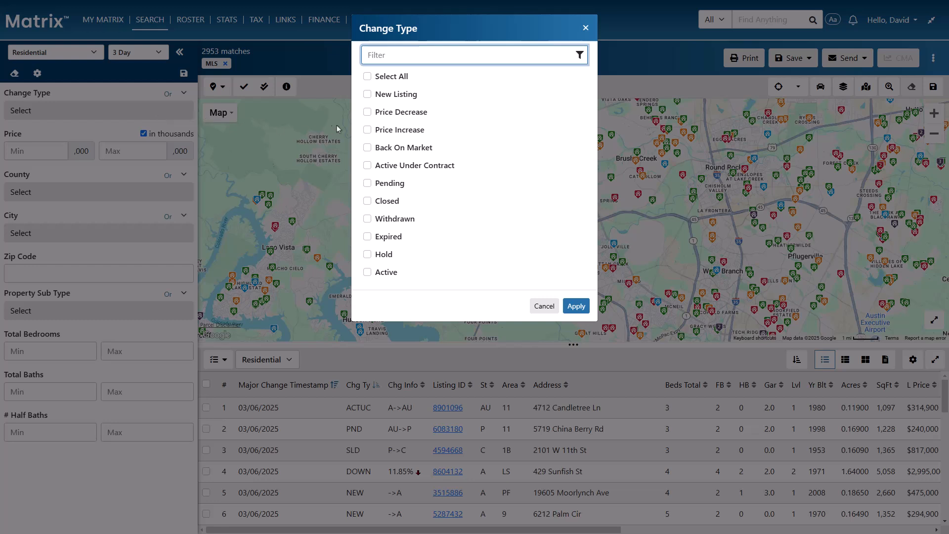
pyautogui.click(367, 129)
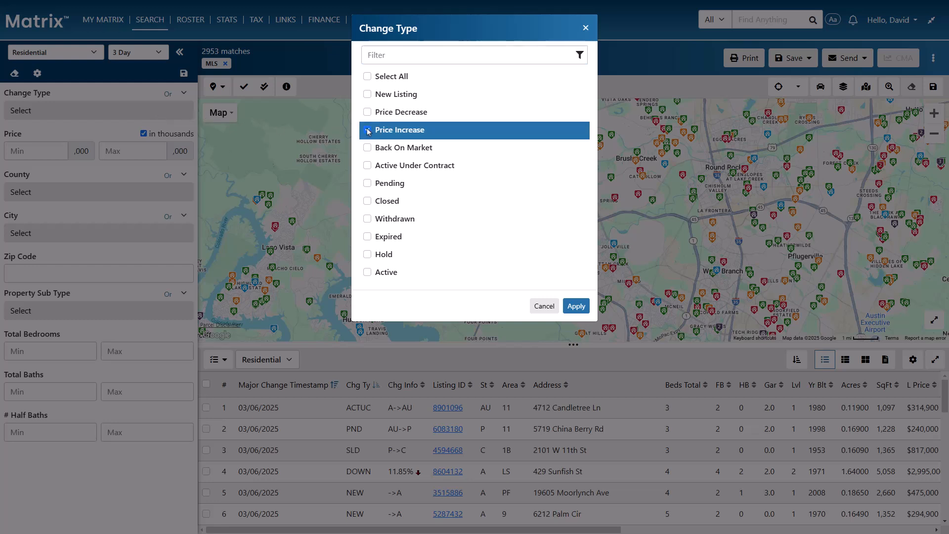
pyautogui.click(367, 113)
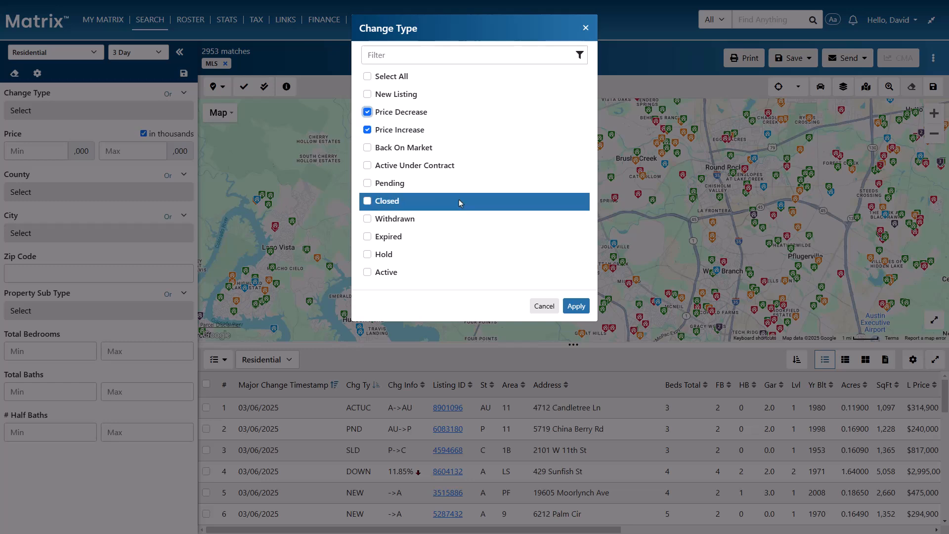
pyautogui.click(575, 306)
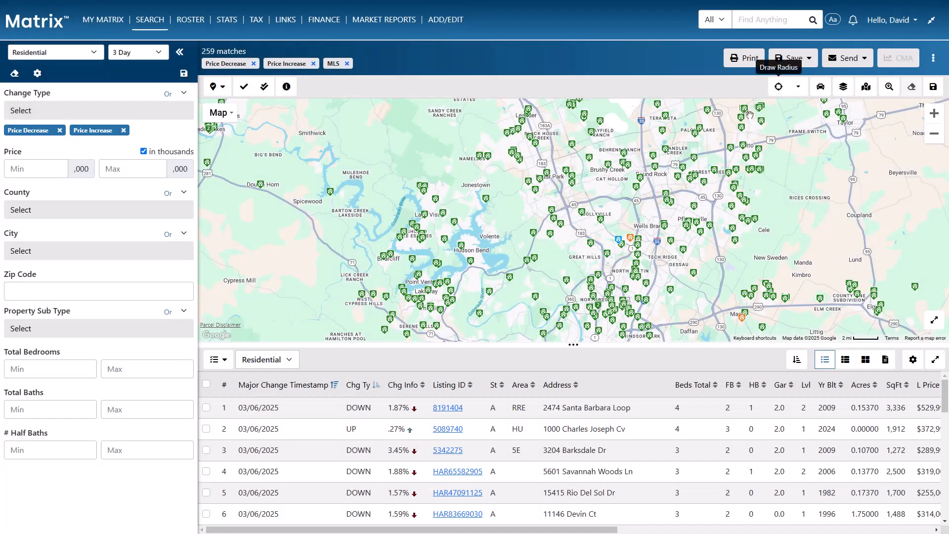
pyautogui.click(778, 87)
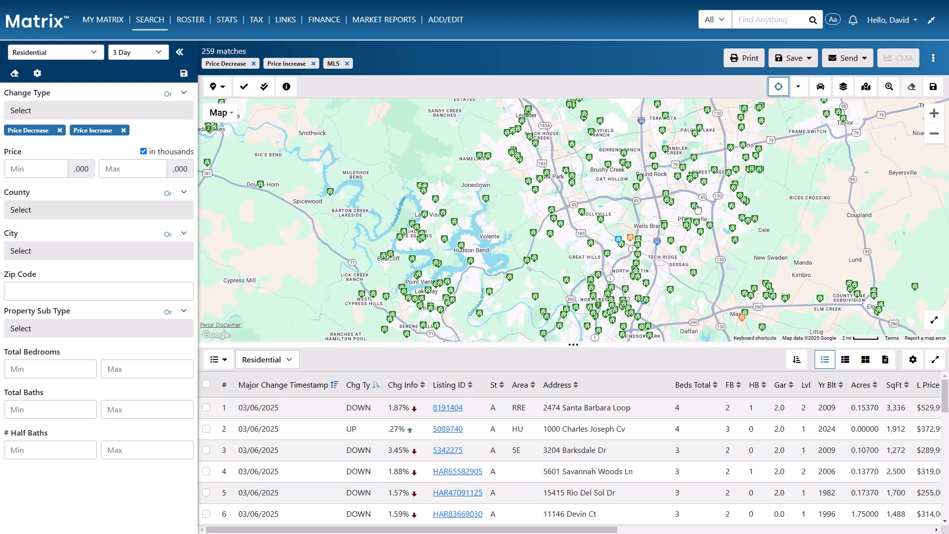
pyautogui.moveTo(678, 215); pyautogui.dragTo(725, 254)
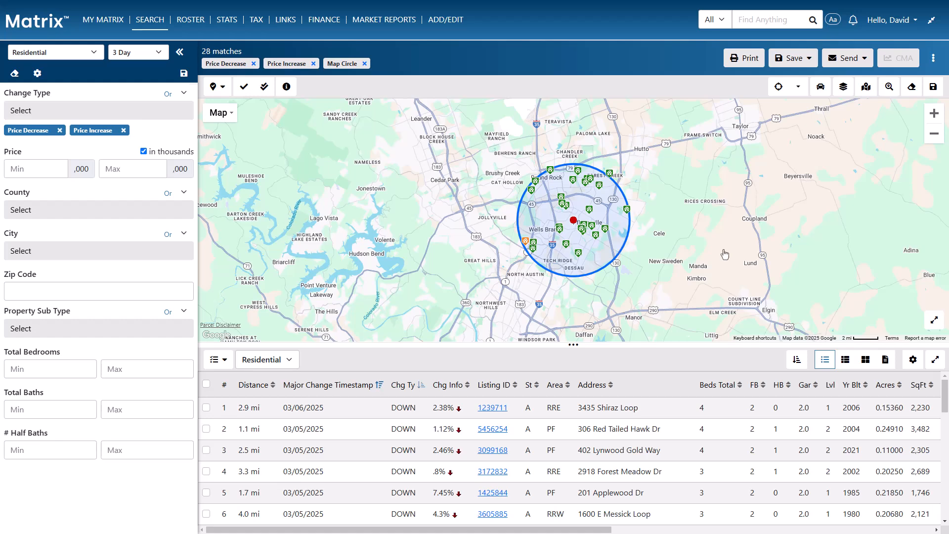
# Save the search as a new hot sheet named with the person's first name plus "Res Price Up/Down + Area", and return to the dashboard
pyautogui.click(183, 75)
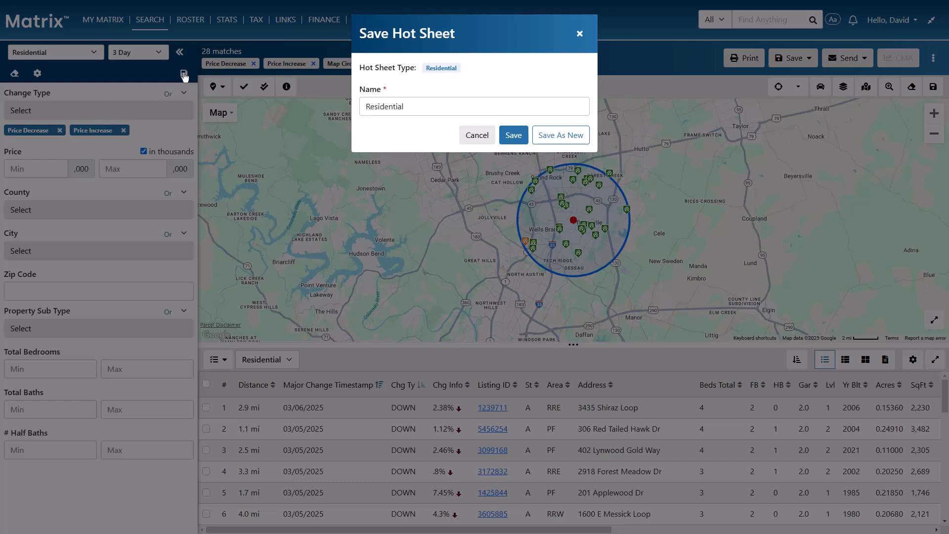
pyautogui.doubleClick(471, 106)
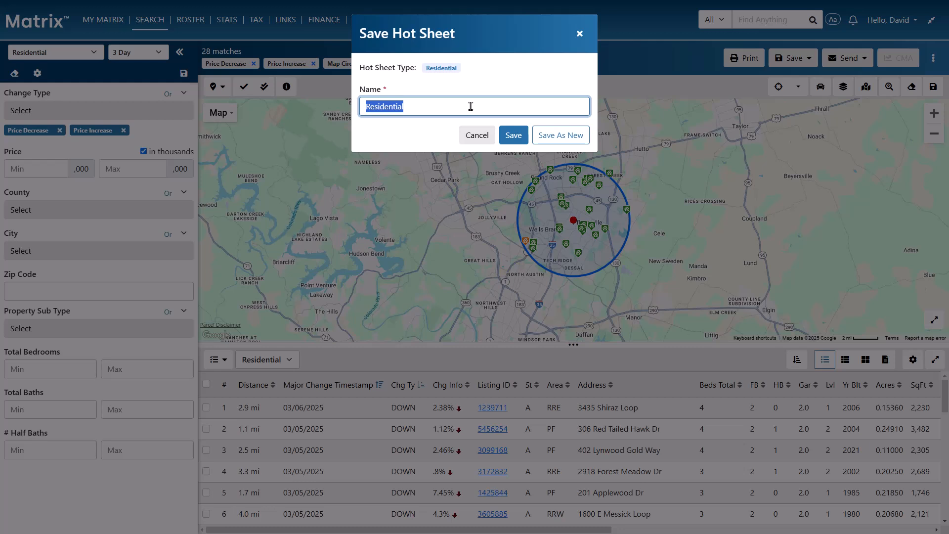
pyautogui.write('Dwayne ')
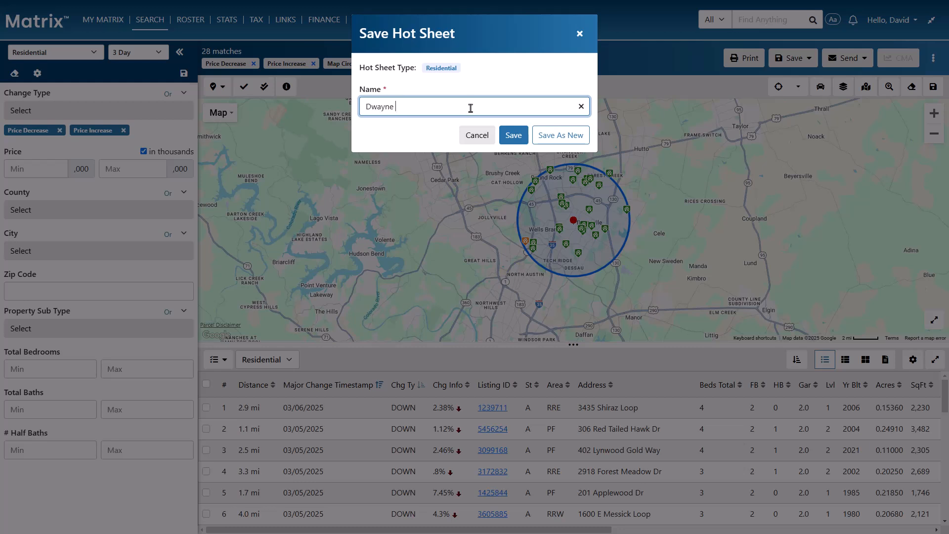
pyautogui.write('Res Price Up/Down + Area')
pyautogui.click(575, 139)
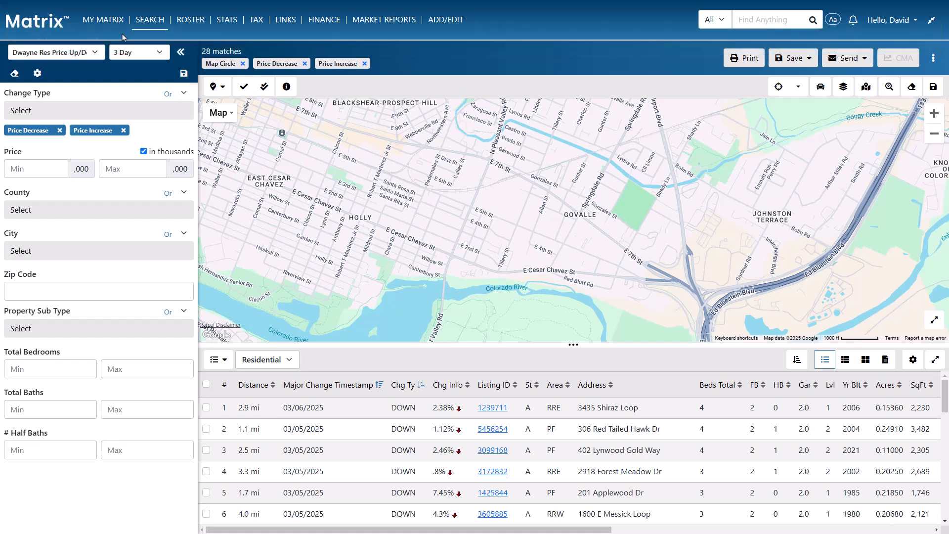
pyautogui.moveTo(103, 20)
pyautogui.click(115, 43)
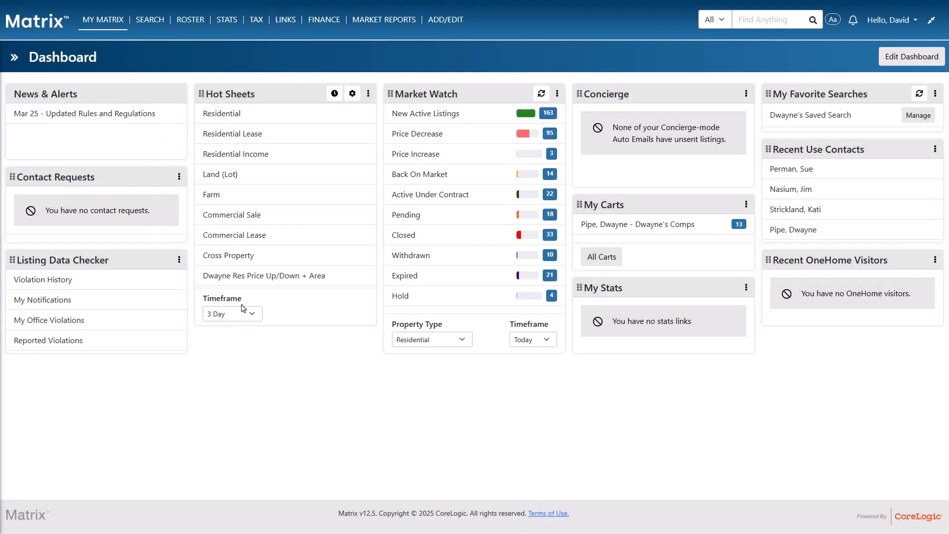
# Run the custom Res Price Up/Down + Area hot sheet for the 7 Day timeframe and enlarge its map circle out to Jollyville
pyautogui.click(245, 314)
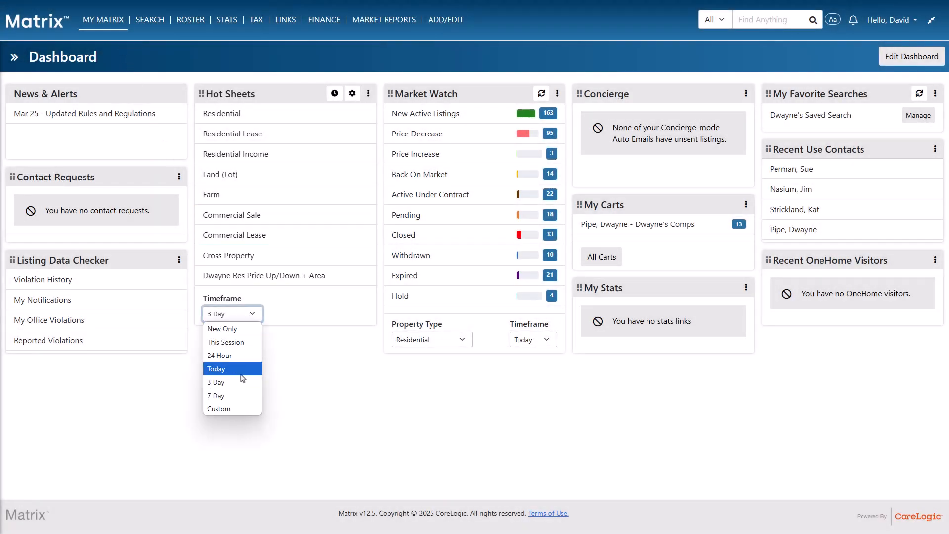
pyautogui.click(245, 397)
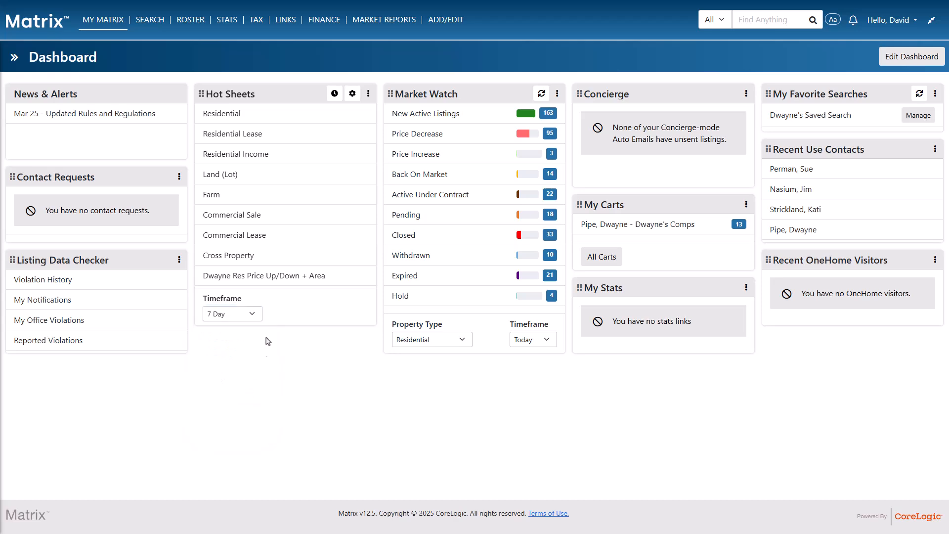
pyautogui.click(276, 283)
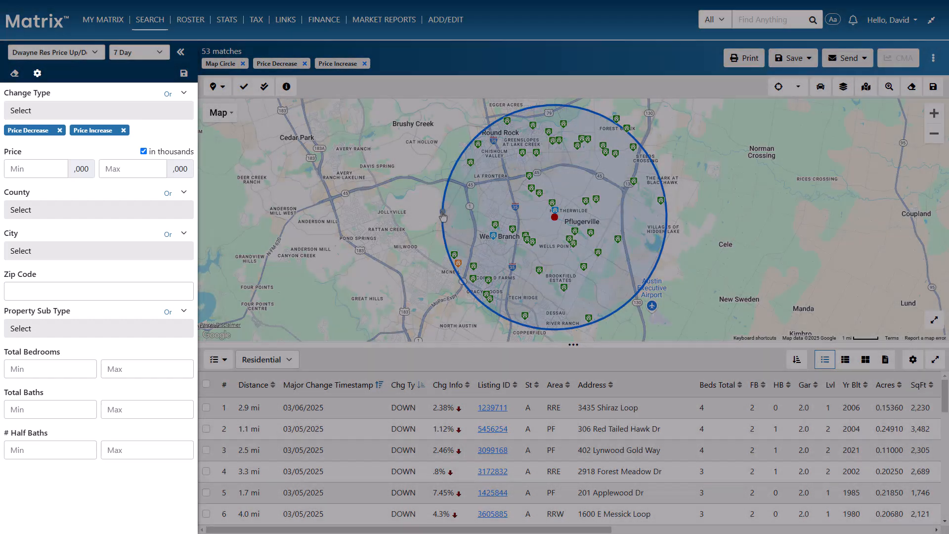
pyautogui.moveTo(442, 216); pyautogui.dragTo(395, 221)
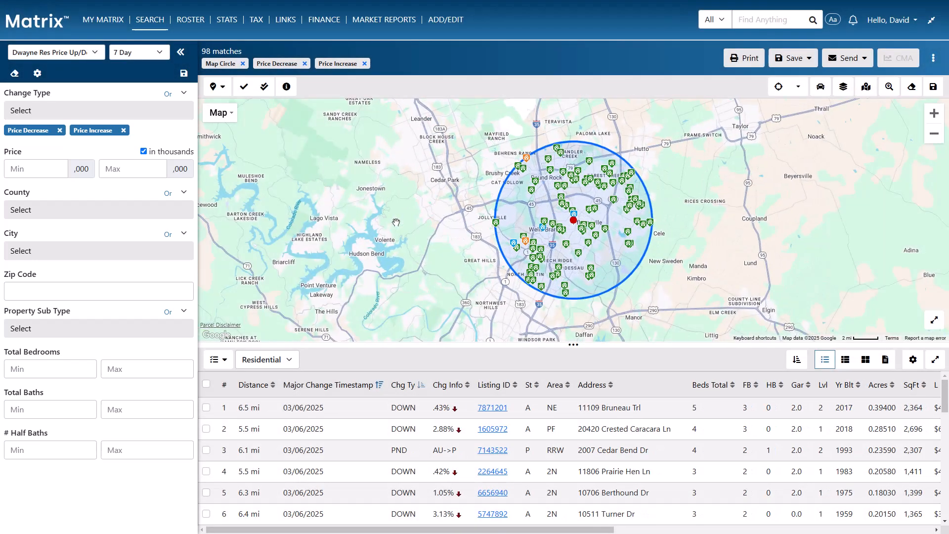
# Save the modified criteria to the existing Res Price Up/Down + Area hot sheet under the same name, and return to the dashboard
pyautogui.click(184, 73)
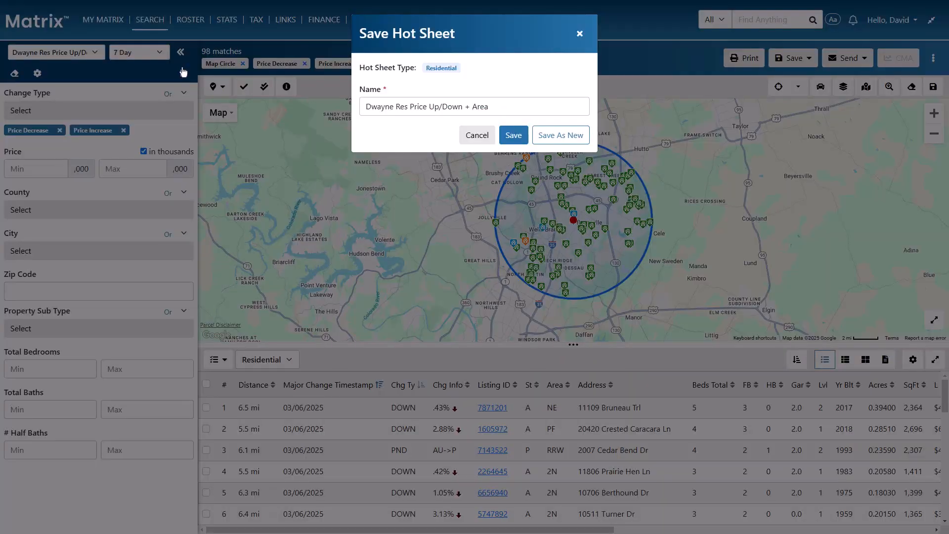
pyautogui.click(513, 135)
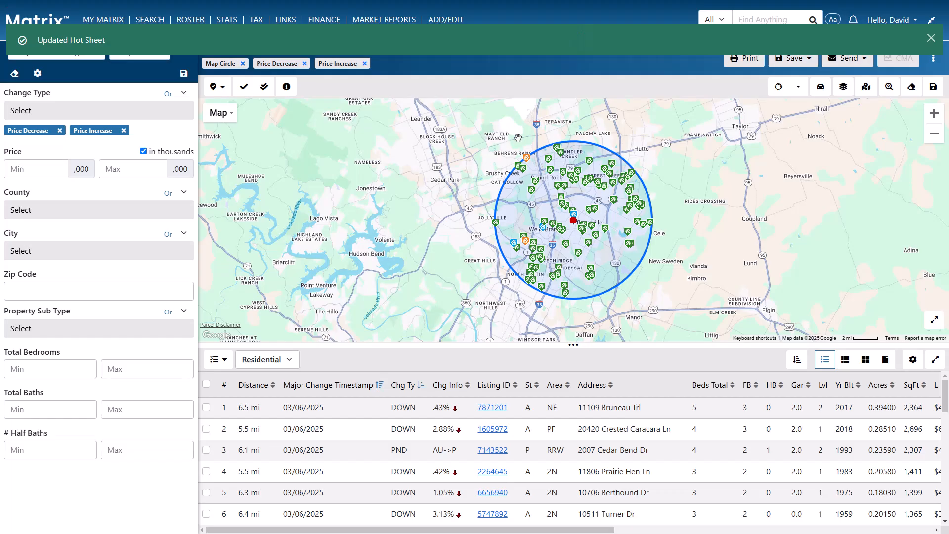
pyautogui.moveTo(113, 18)
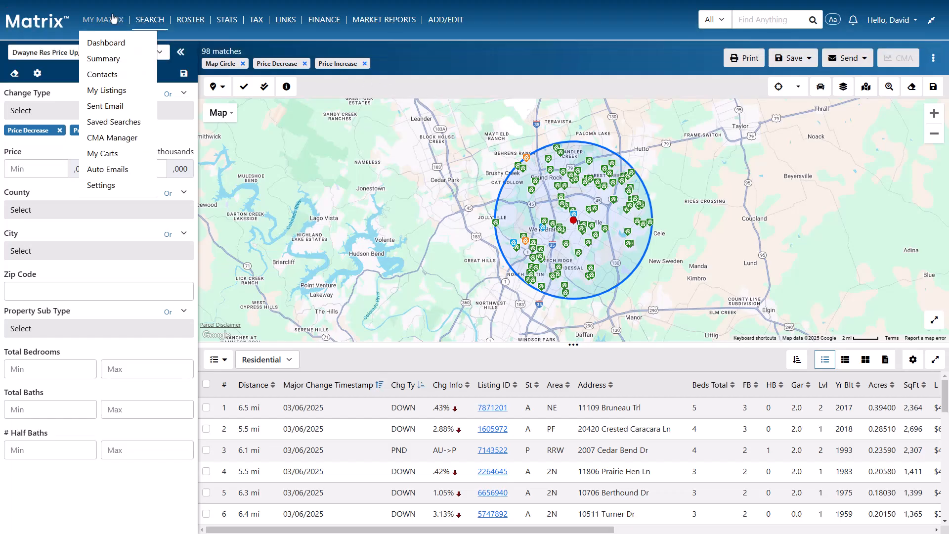
pyautogui.click(113, 41)
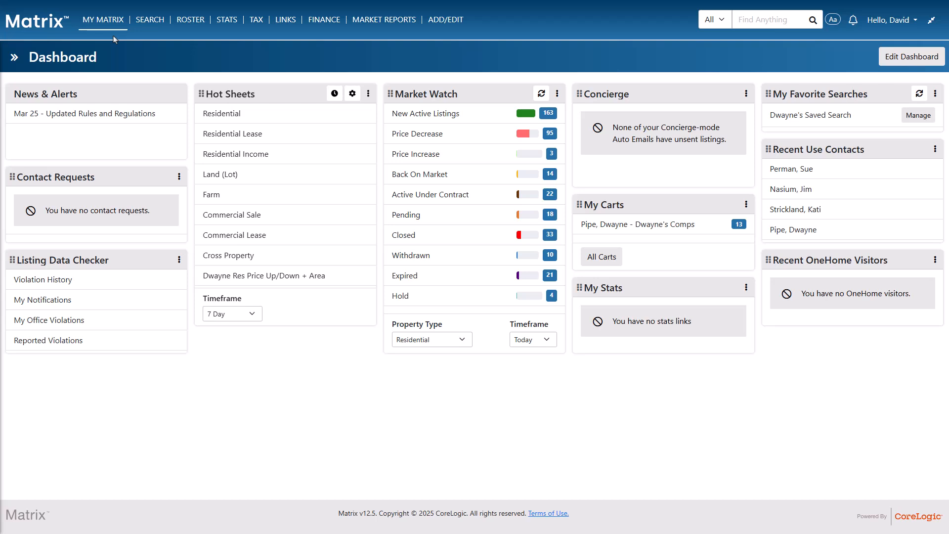
# Delete the Farm hot sheet from the managed hot sheets list
pyautogui.click(351, 94)
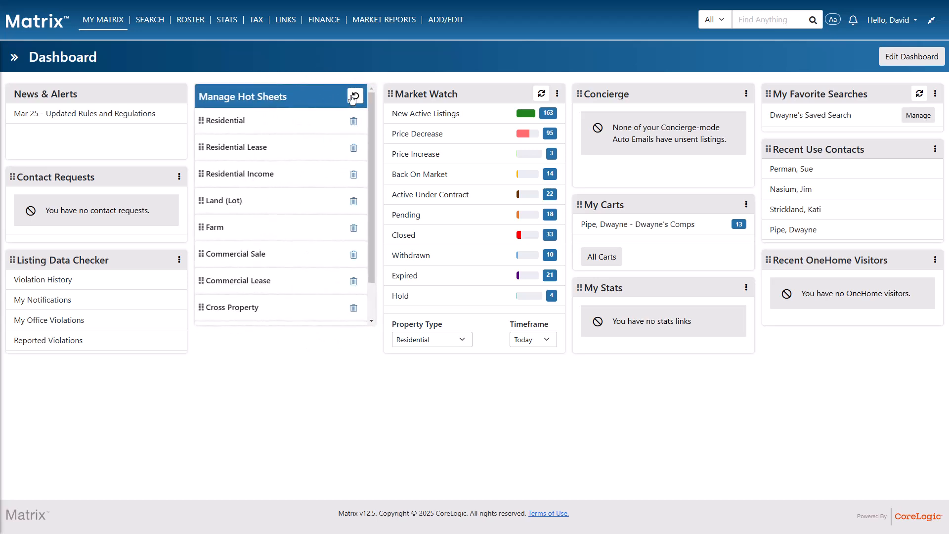
pyautogui.click(350, 229)
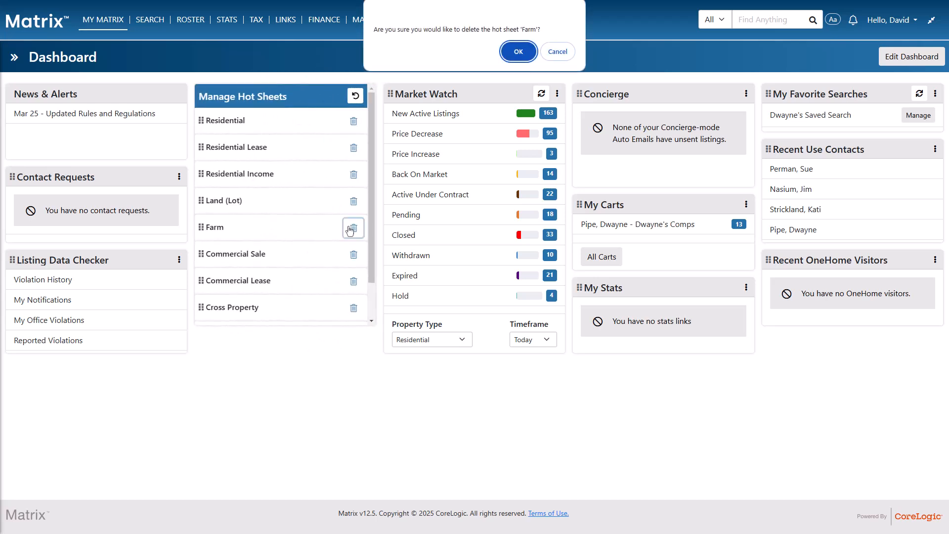
pyautogui.click(511, 55)
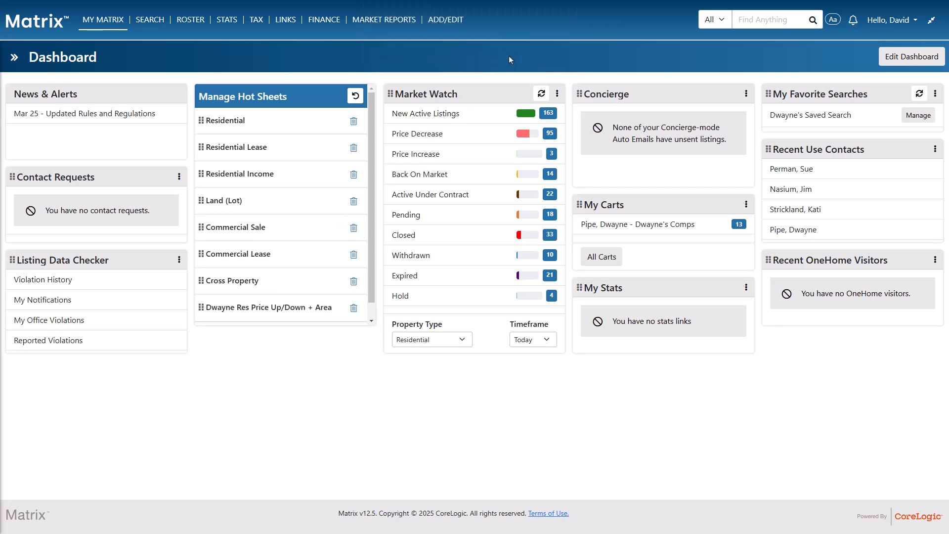
# Restore the hot sheets to the system defaults and leave hot sheet management
pyautogui.moveTo(370, 159); pyautogui.dragTo(369, 208)
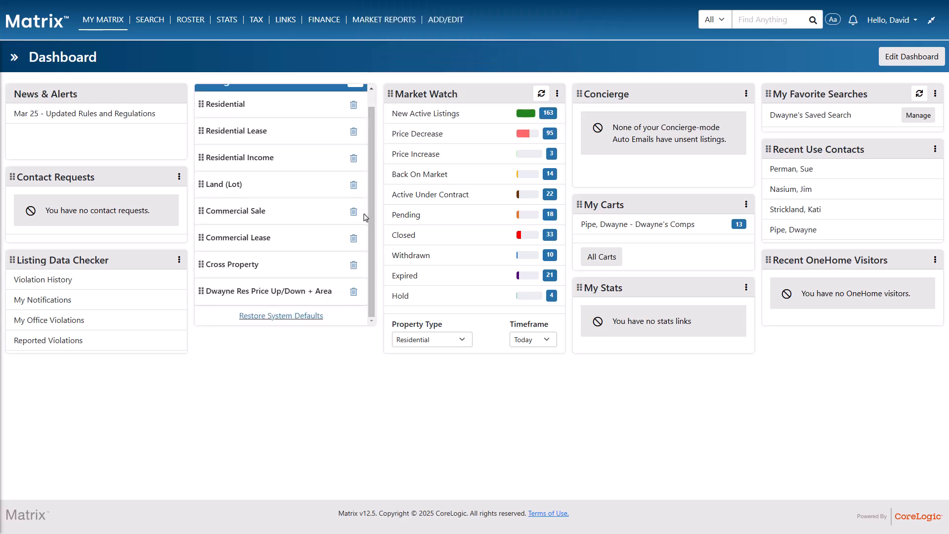
pyautogui.click(309, 316)
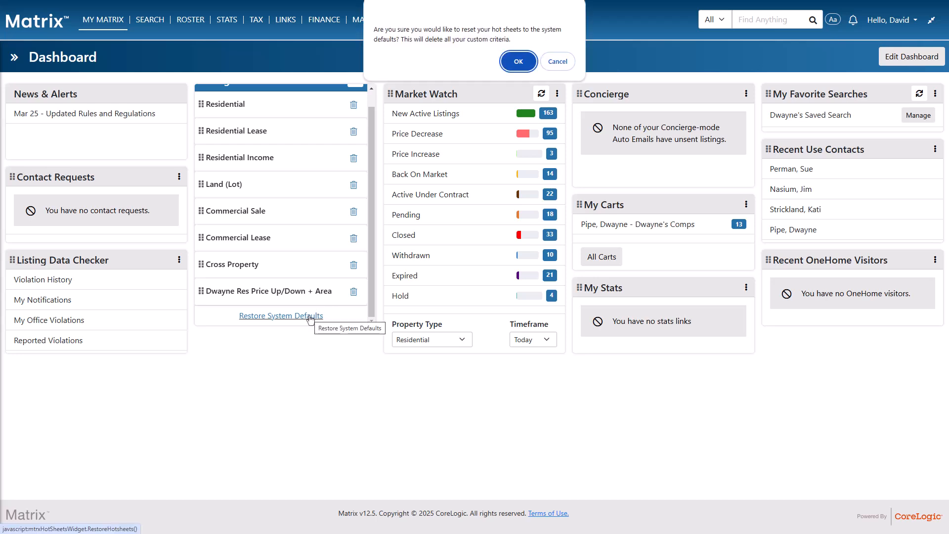
pyautogui.click(514, 64)
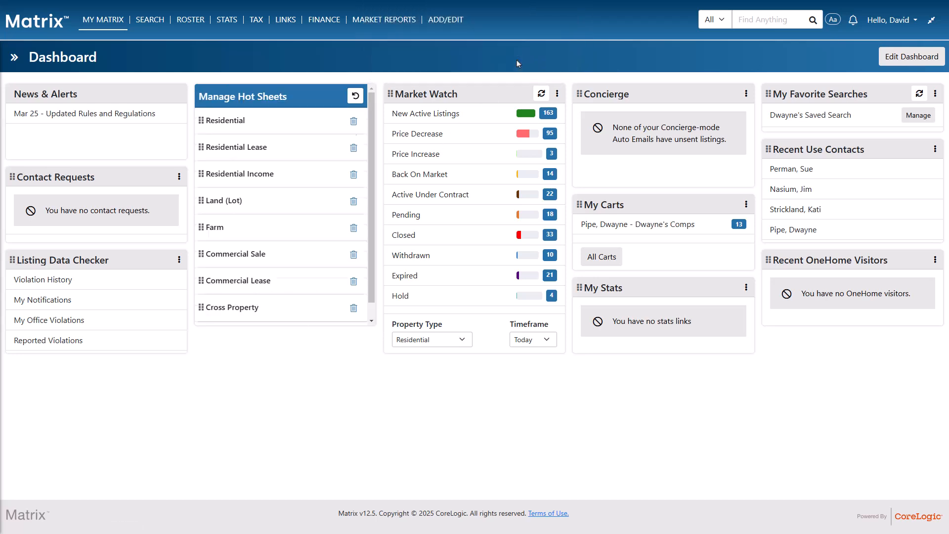
pyautogui.click(355, 97)
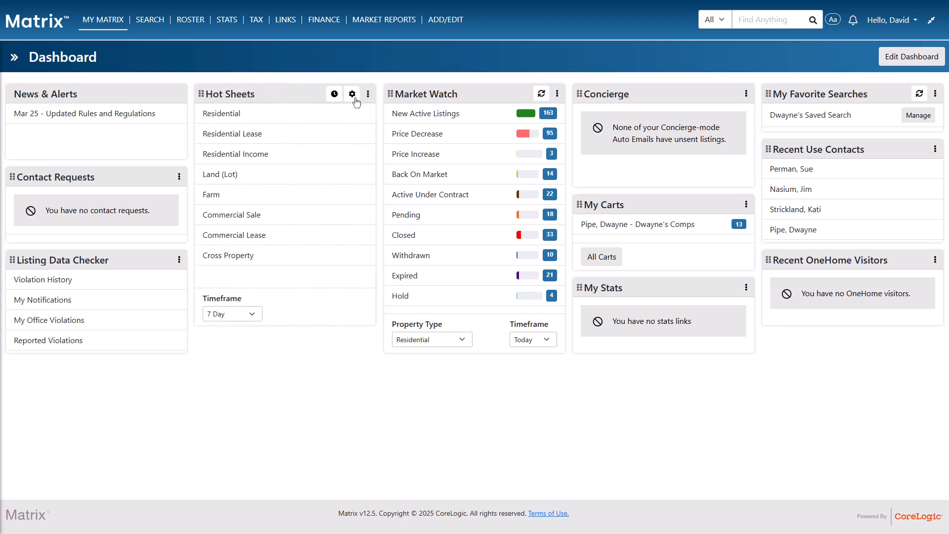